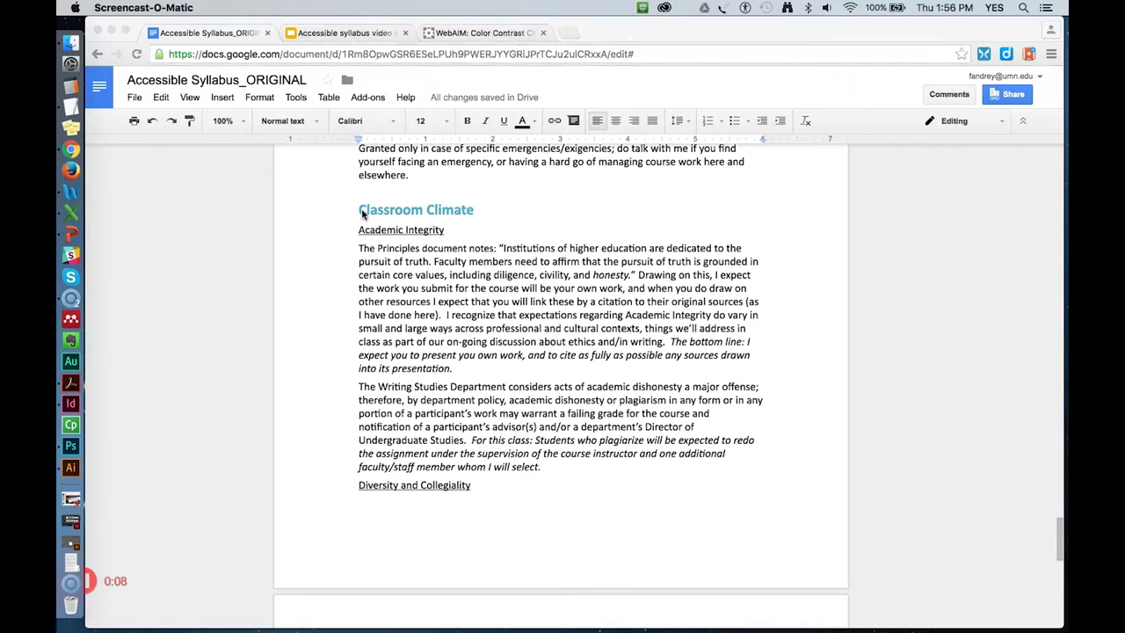
Select the Classroom Climate heading text, which uses the Heading 1 style
{"action": "left_click_drag", "start_coordinate": [361, 213], "coordinate": [475, 209]}
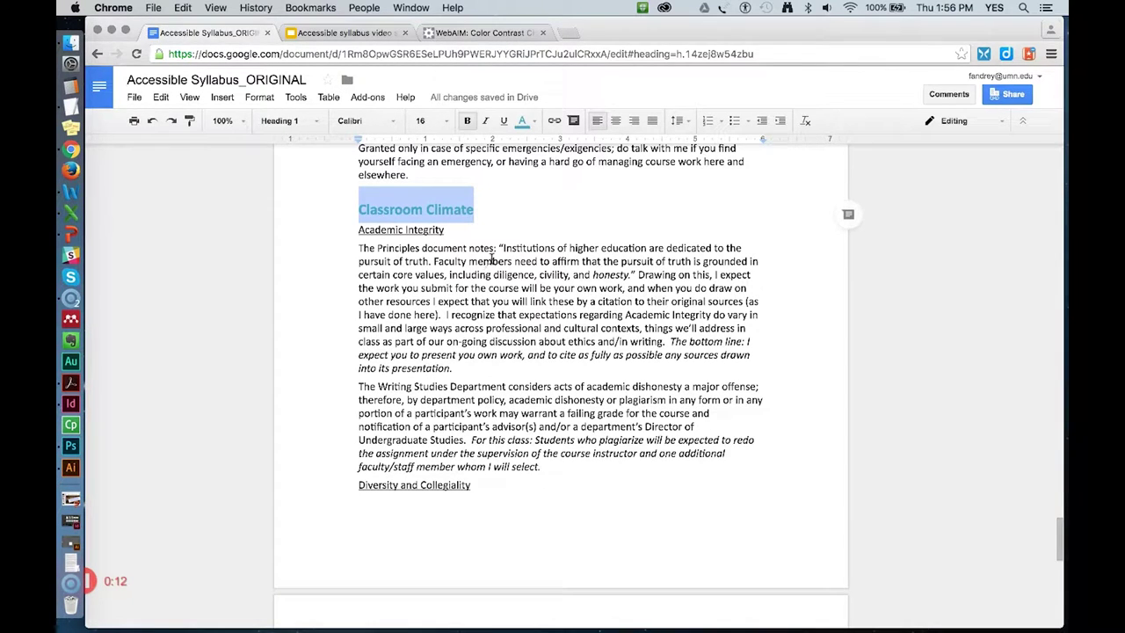
{"action": "left_click", "coordinate": [493, 259]}
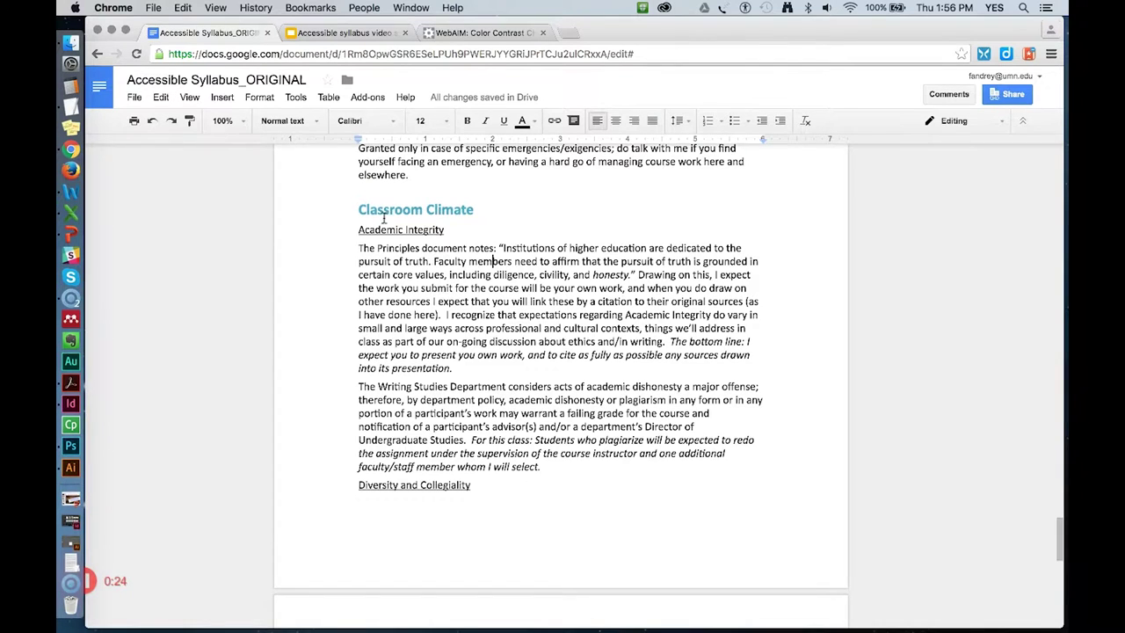
{"action": "left_click_drag", "start_coordinate": [359, 209], "coordinate": [475, 209]}
Copy the heading's current hex colour #4bacc6 from the custom text colour dialog
{"action": "left_click", "coordinate": [535, 118]}
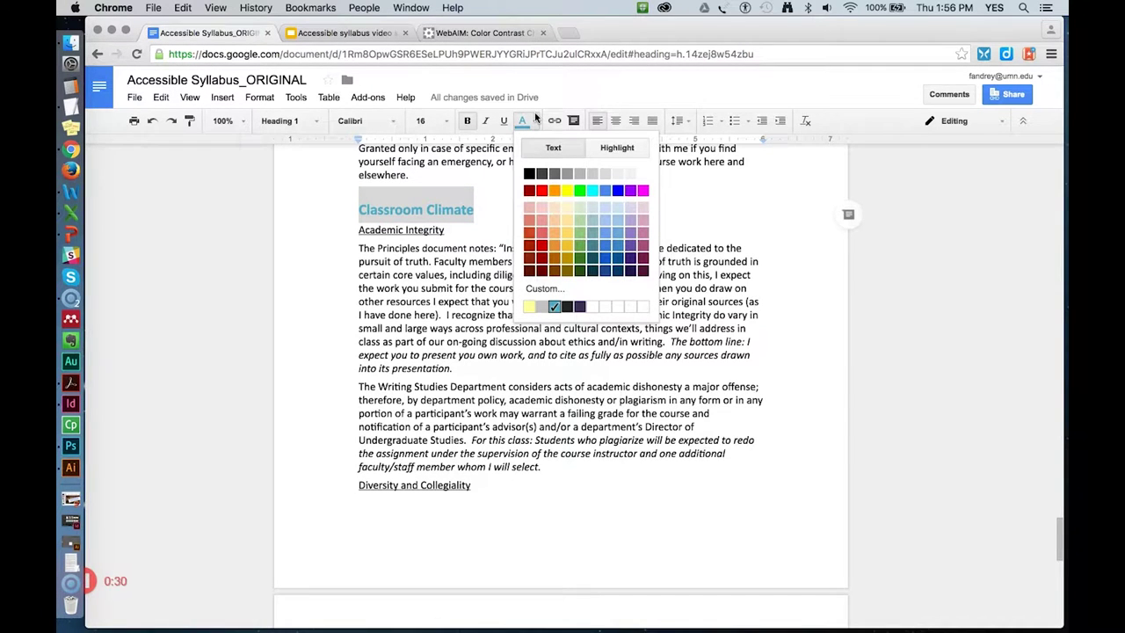
{"action": "left_click", "coordinate": [549, 293]}
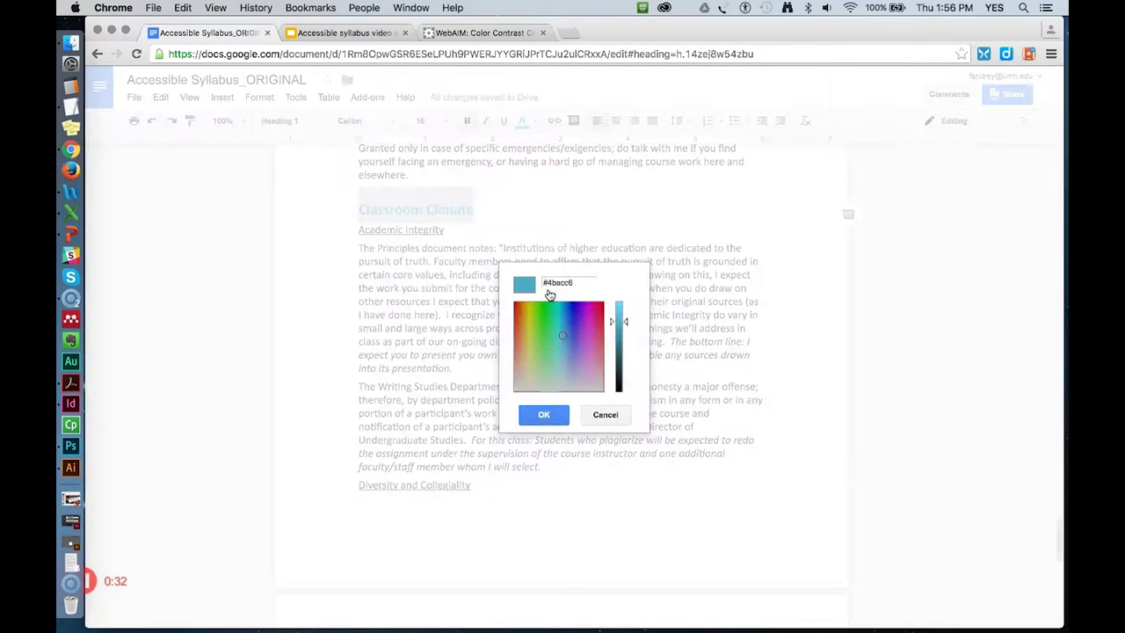
{"action": "left_click", "coordinate": [576, 283]}
{"action": "left_click_drag", "start_coordinate": [575, 283], "coordinate": [532, 283]}
{"action": "key", "text": "super+c"}
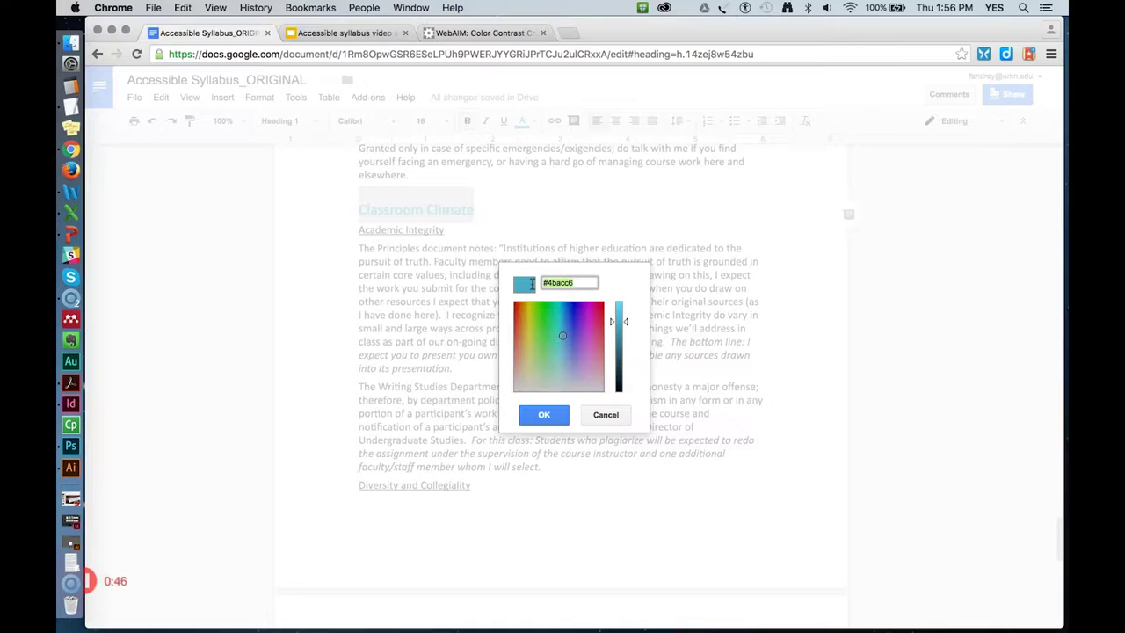
{"action": "left_click", "coordinate": [542, 417]}
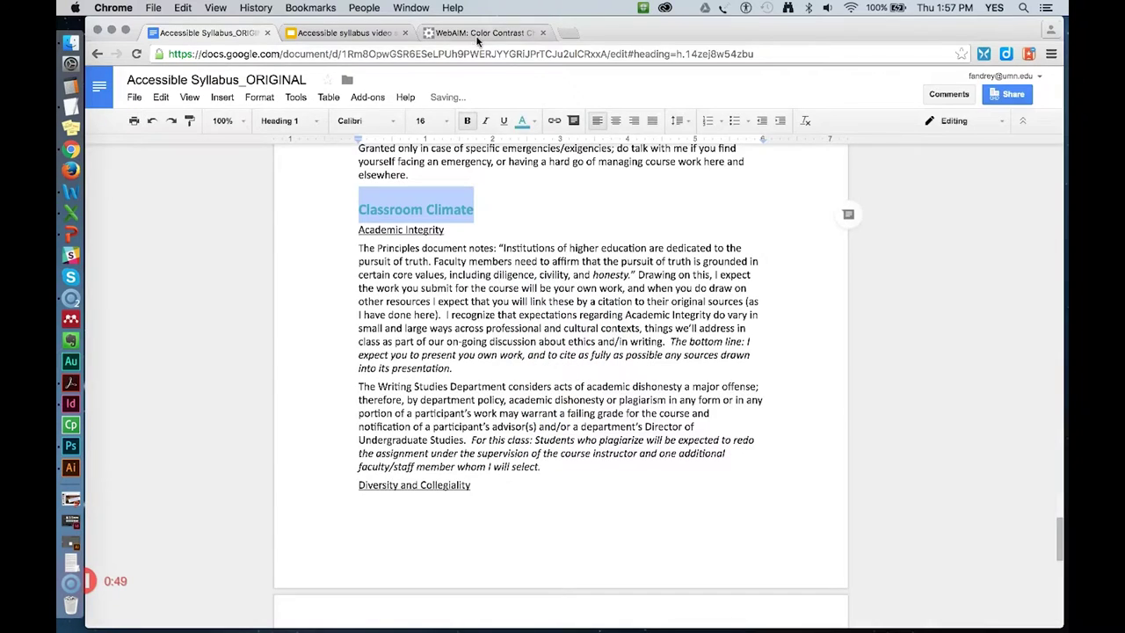
Enter 4bacc6 as the foreground colour in the WebAIM contrast checker
{"action": "left_click", "coordinate": [479, 36]}
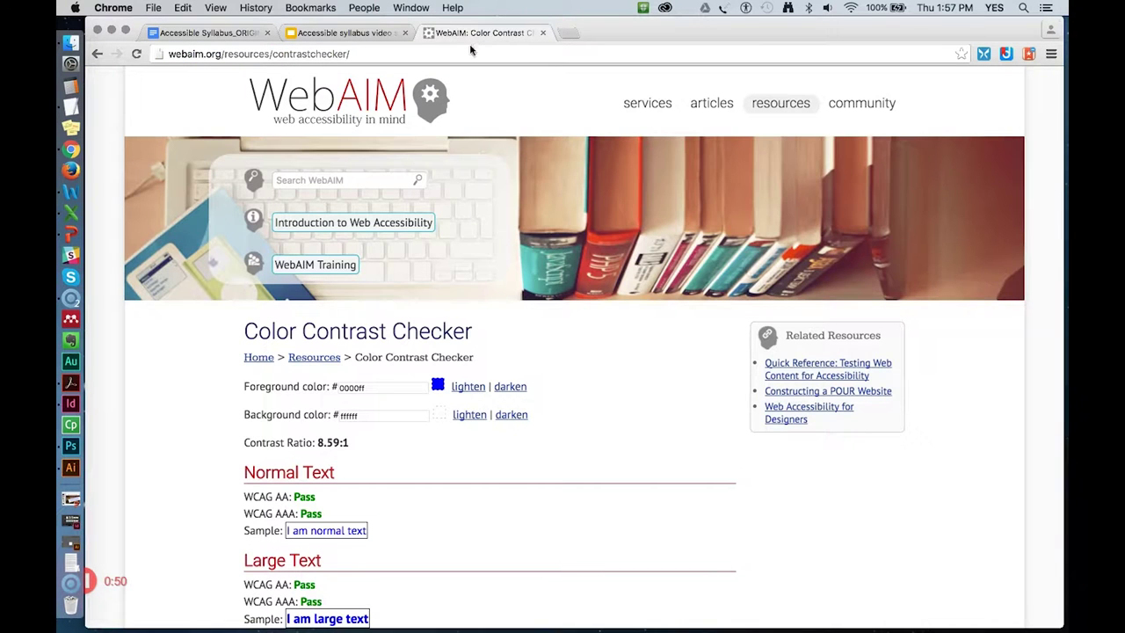
{"action": "left_click", "coordinate": [378, 387]}
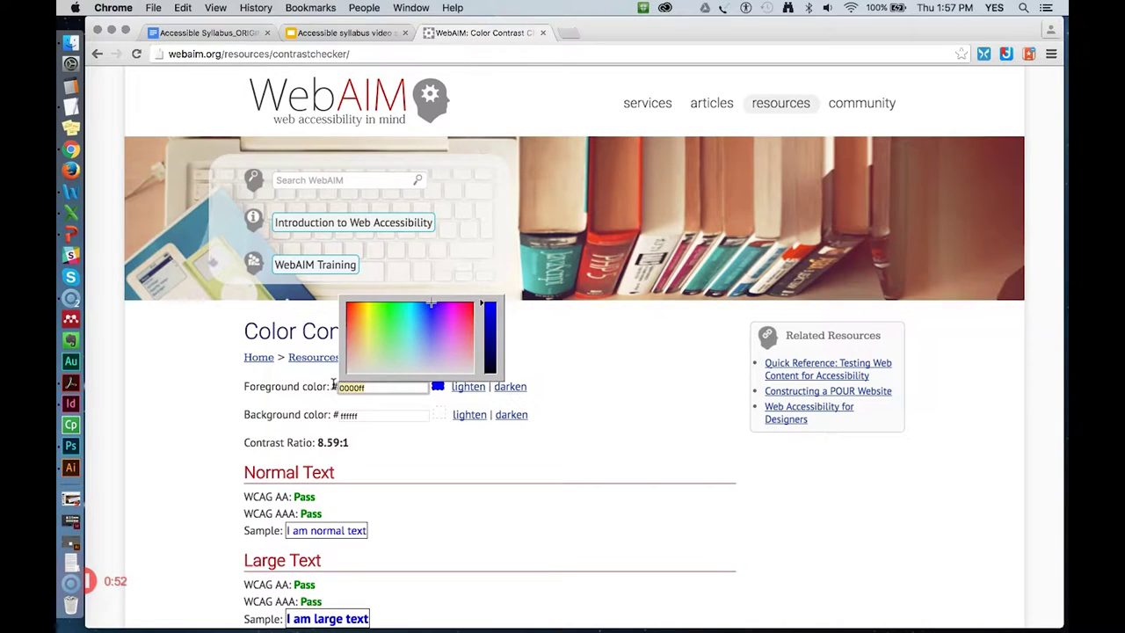
{"action": "key", "text": "super+v"}
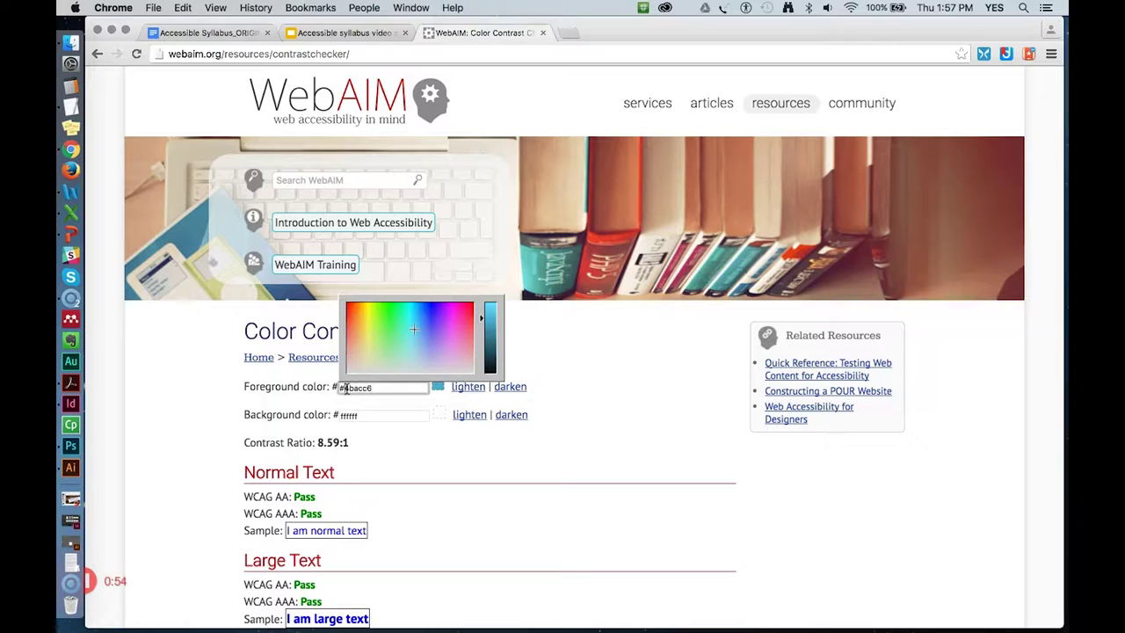
{"action": "key", "text": "BackSpace"}
{"action": "left_click", "coordinate": [583, 421]}
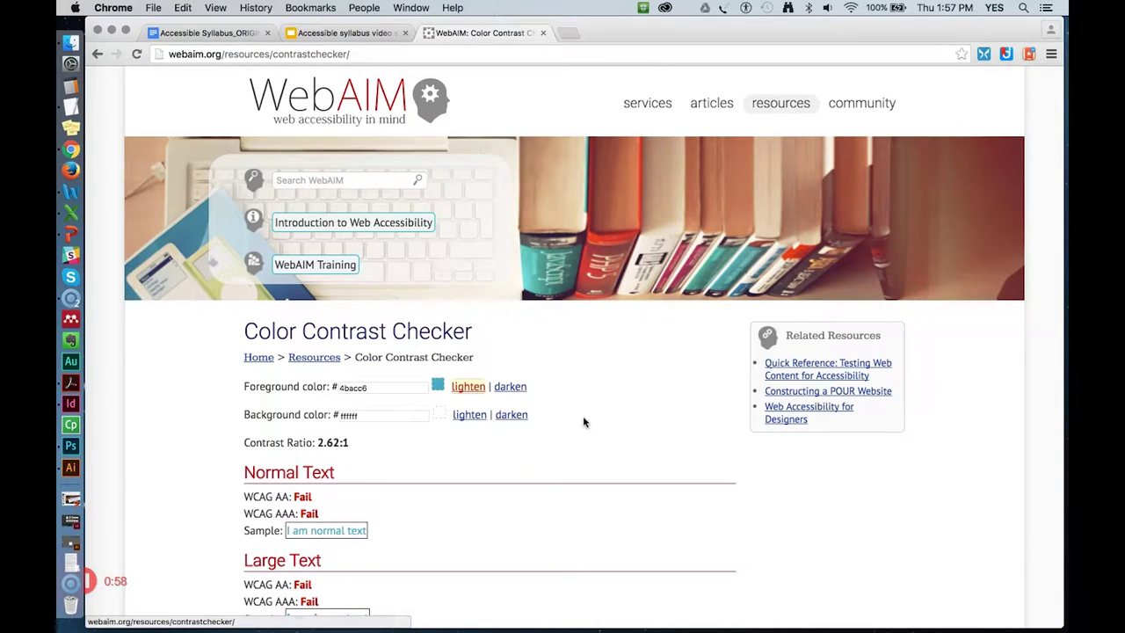
Review the 2.62:1 results failing WCAG AA and AAA for normal and large text
{"action": "scroll", "coordinate": [583, 422], "scroll_direction": "down", "scroll_amount": 4}
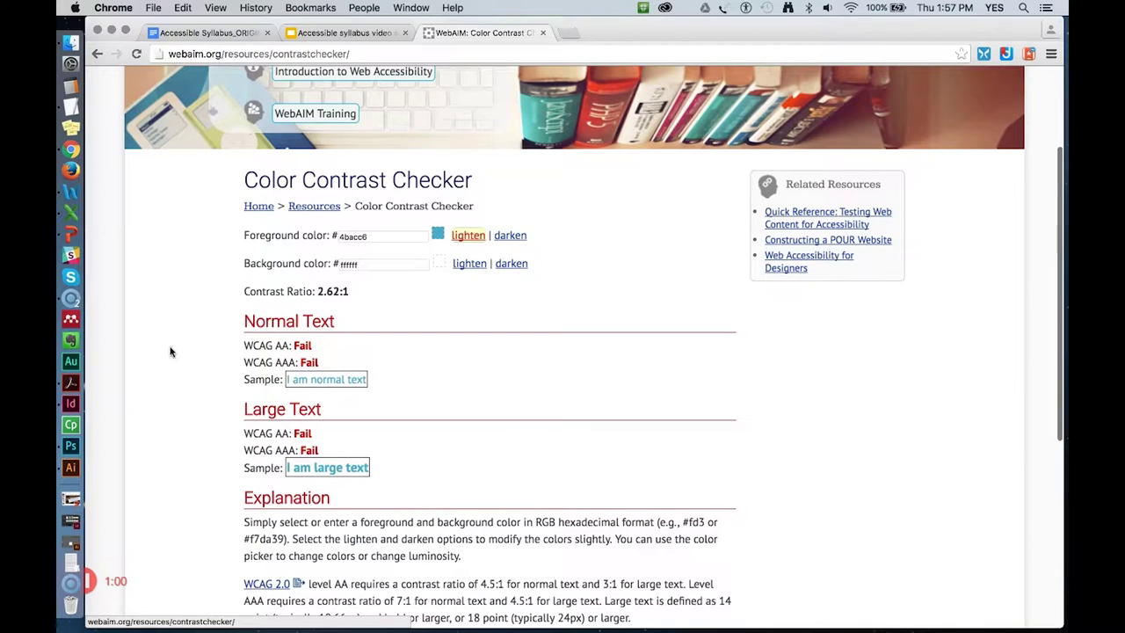
{"action": "left_click_drag", "start_coordinate": [244, 319], "coordinate": [382, 479]}
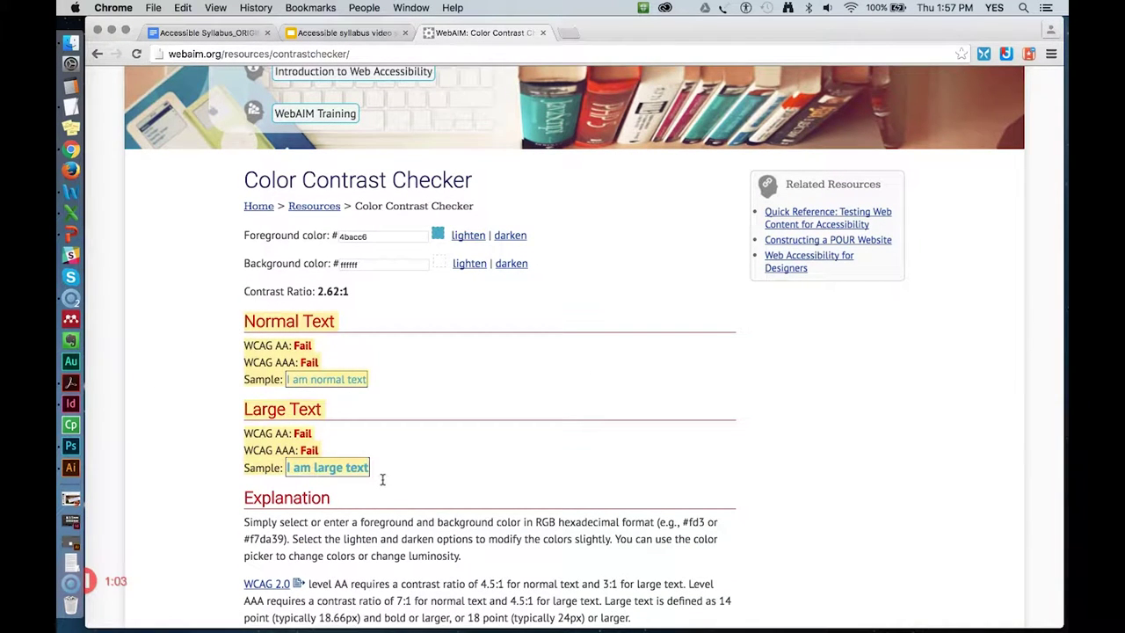
{"action": "left_click", "coordinate": [444, 416]}
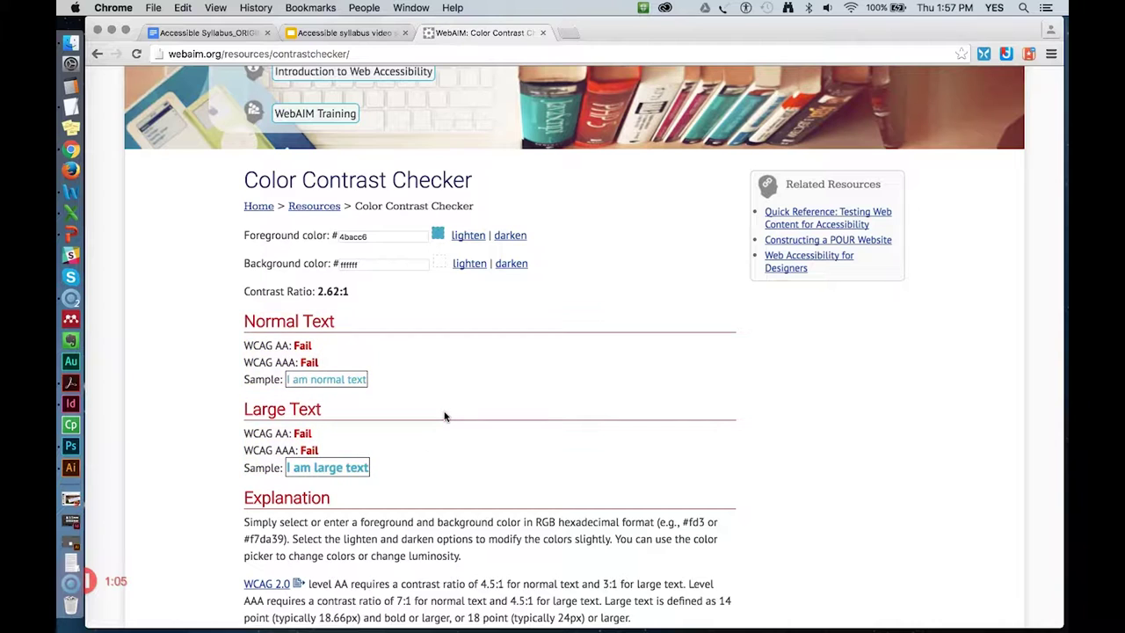
Darken the foreground colour to 2c768b, raising the contrast ratio to 5.16:1
{"action": "left_click", "coordinate": [509, 235]}
{"action": "left_click", "coordinate": [510, 236]}
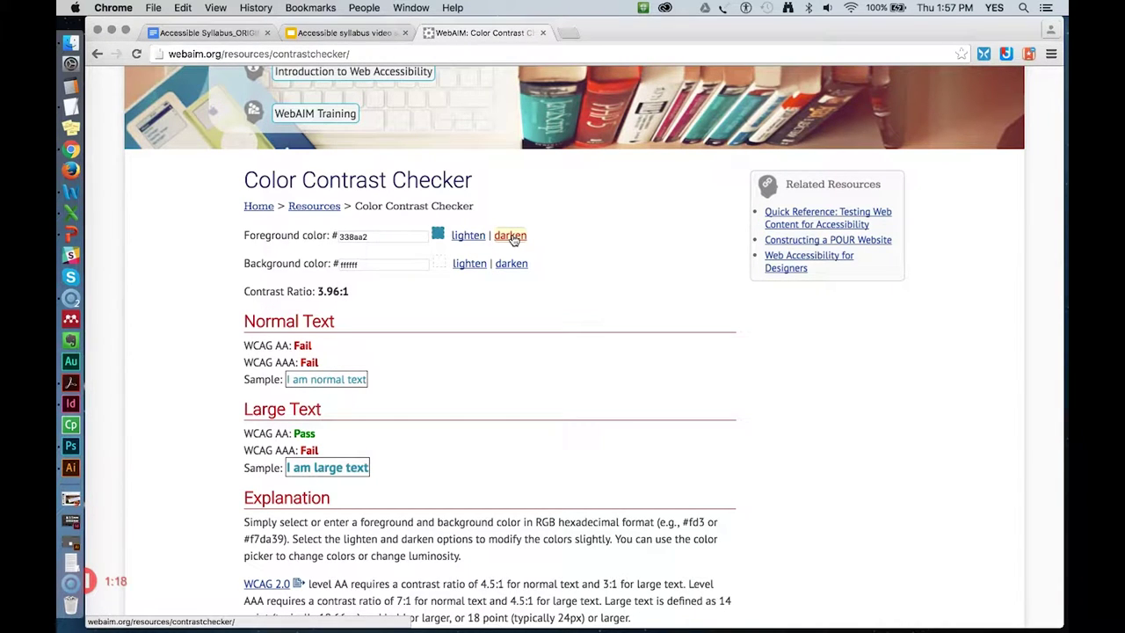
{"action": "left_click", "coordinate": [510, 235]}
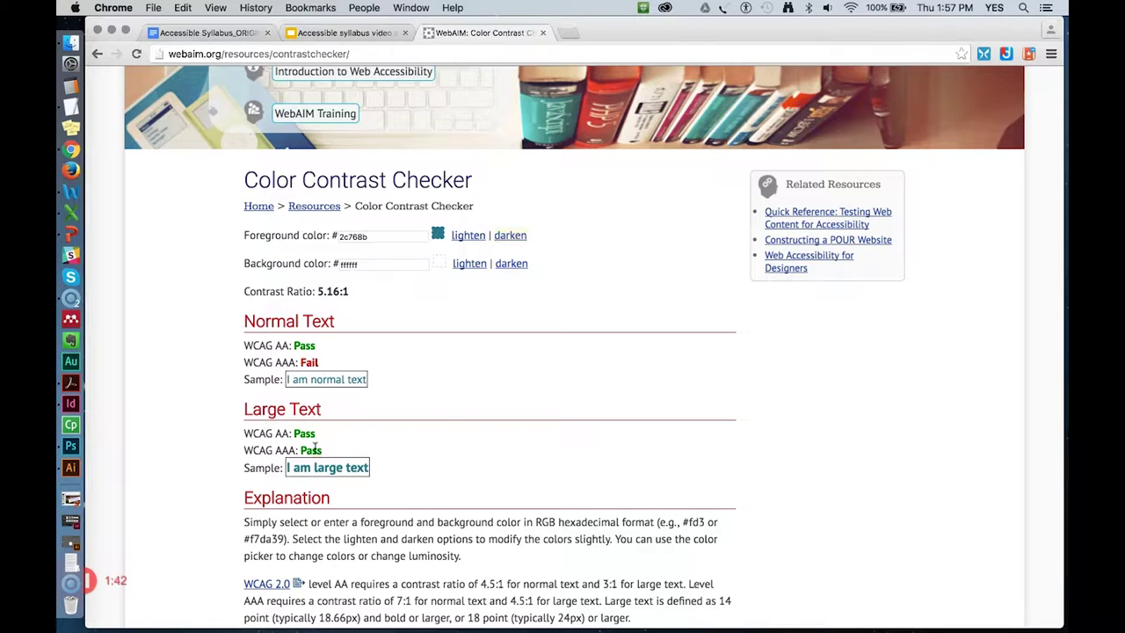
Check the passing WCAG AA results and copy the 2c768b hex for the syllabus
{"action": "left_click_drag", "start_coordinate": [323, 450], "coordinate": [244, 408]}
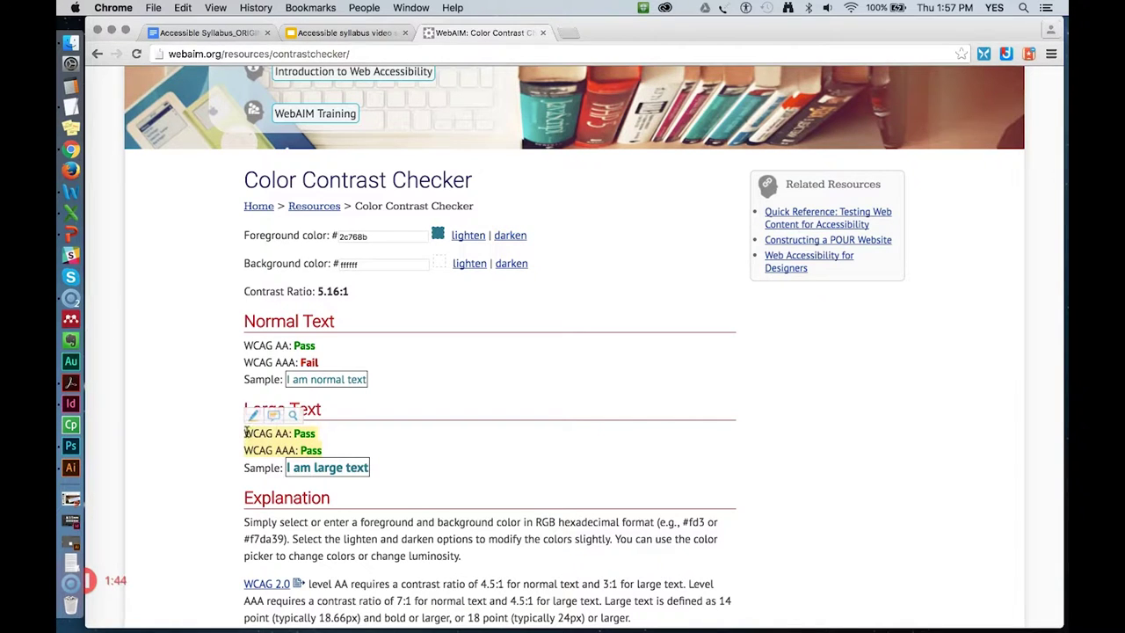
{"action": "left_click", "coordinate": [407, 443]}
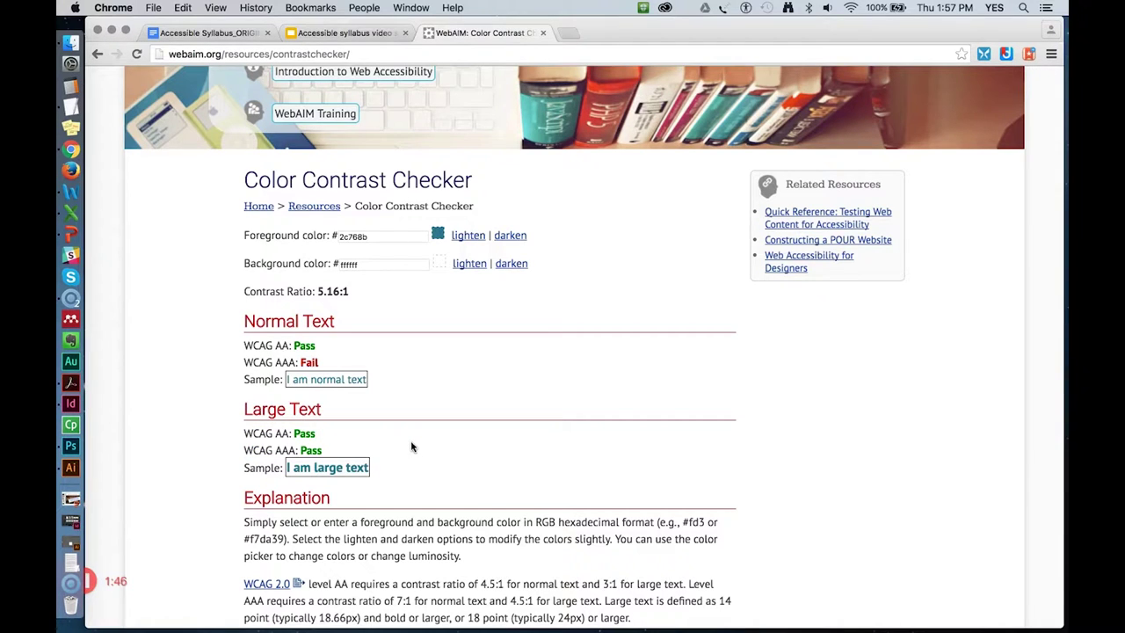
{"action": "left_click", "coordinate": [369, 236]}
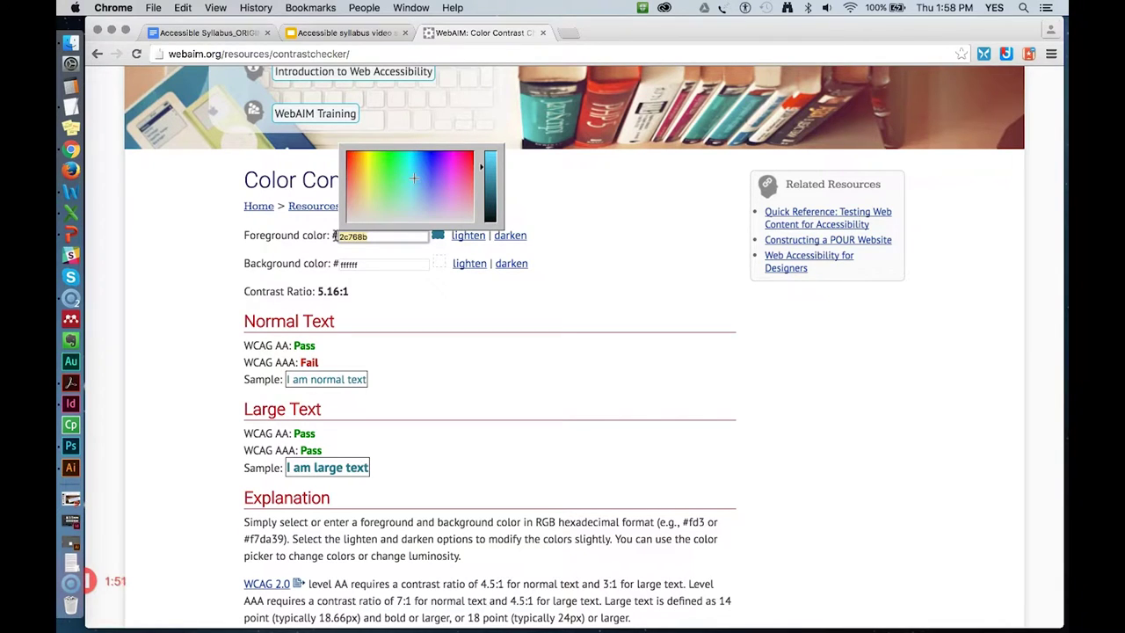
{"action": "left_click", "coordinate": [207, 32]}
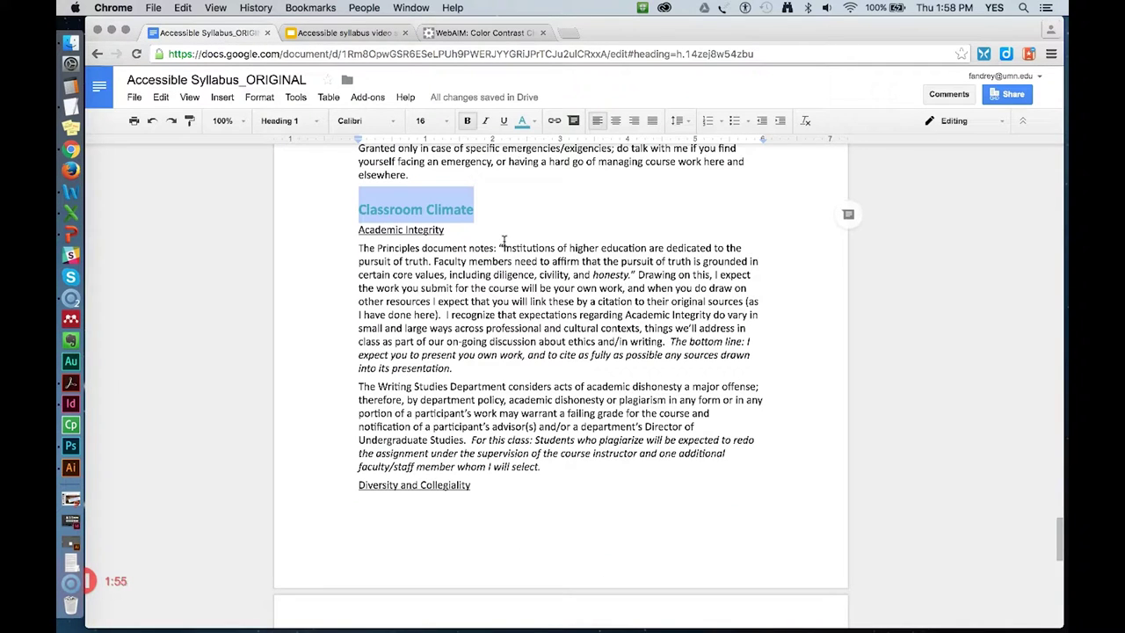
Apply custom text colour 2c768b to the selected Classroom Climate heading
{"action": "left_click", "coordinate": [533, 122]}
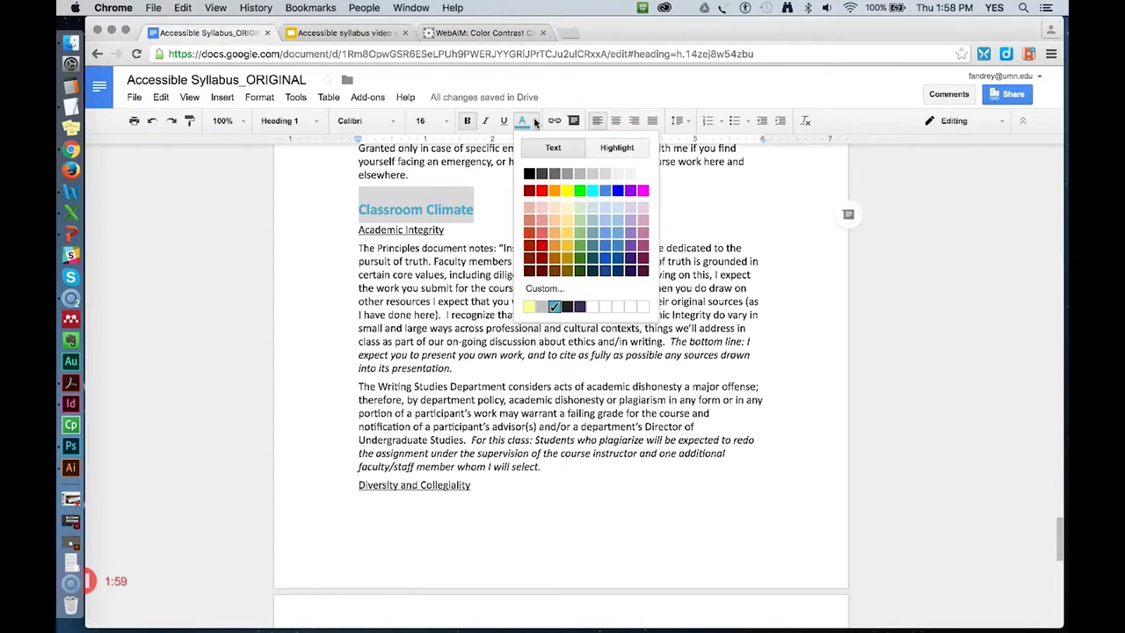
{"action": "left_click", "coordinate": [542, 291]}
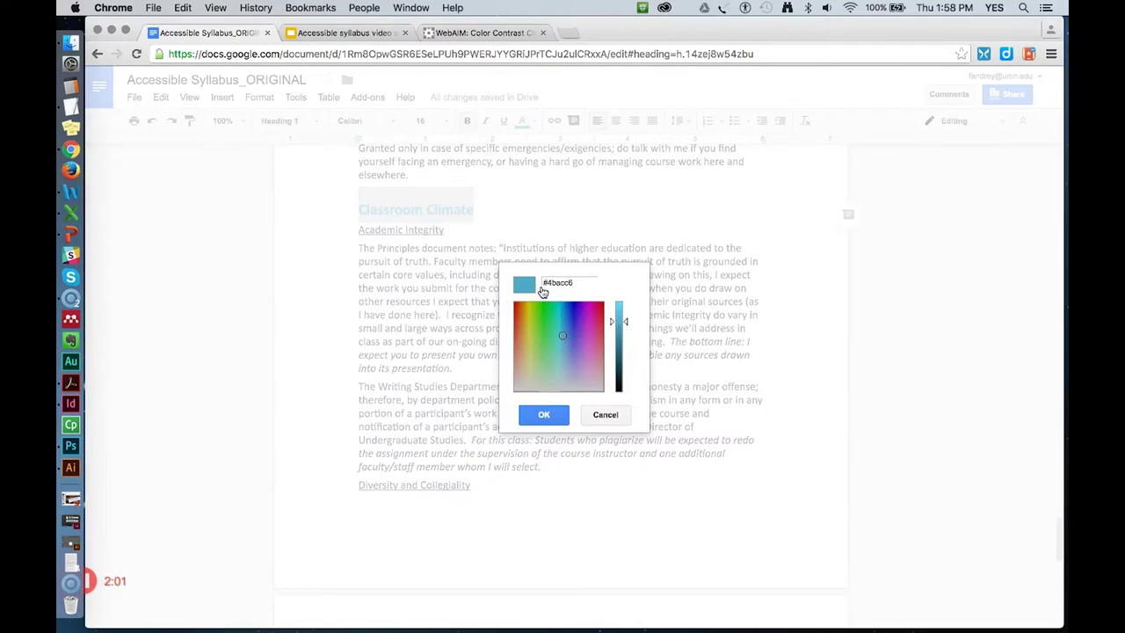
{"action": "left_click_drag", "start_coordinate": [580, 282], "coordinate": [519, 282]}
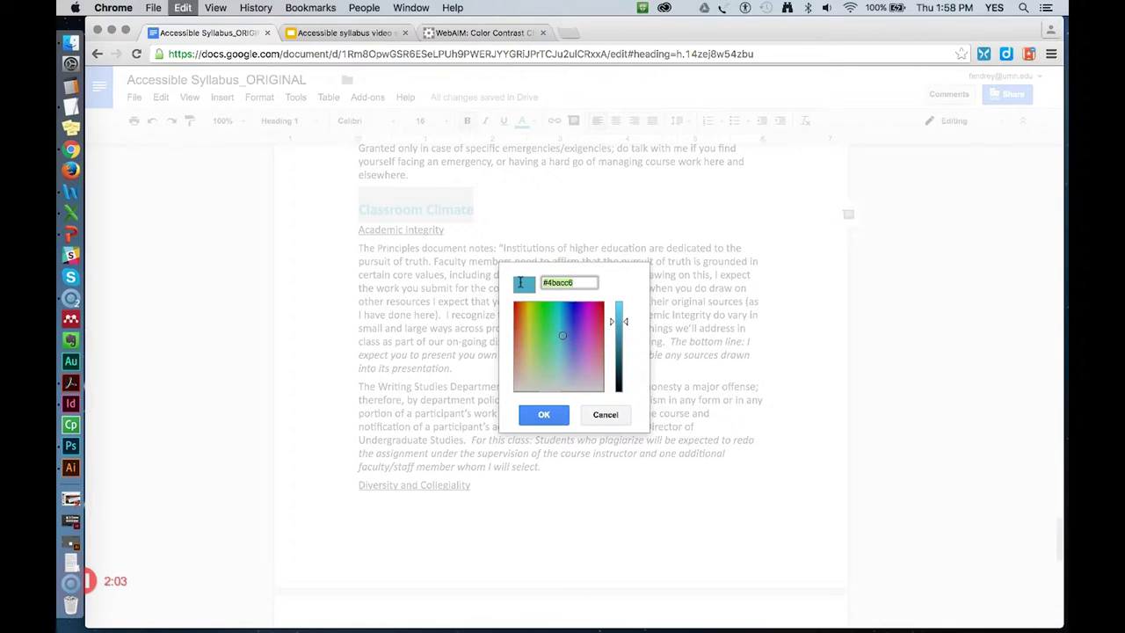
{"action": "type", "text": "2c768b"}
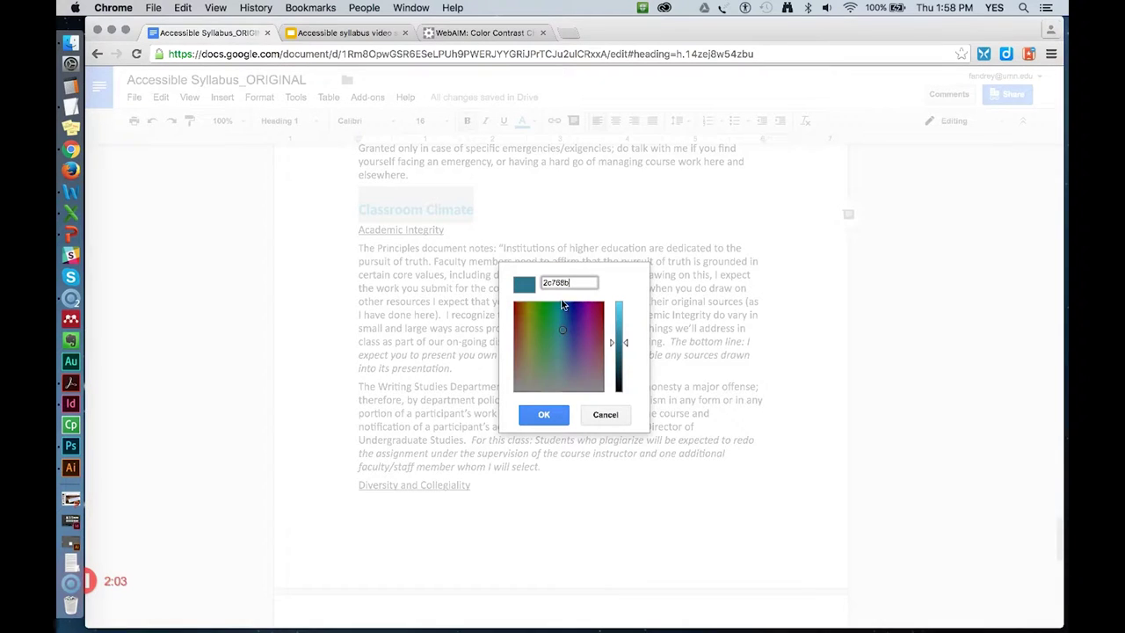
{"action": "left_click", "coordinate": [543, 417]}
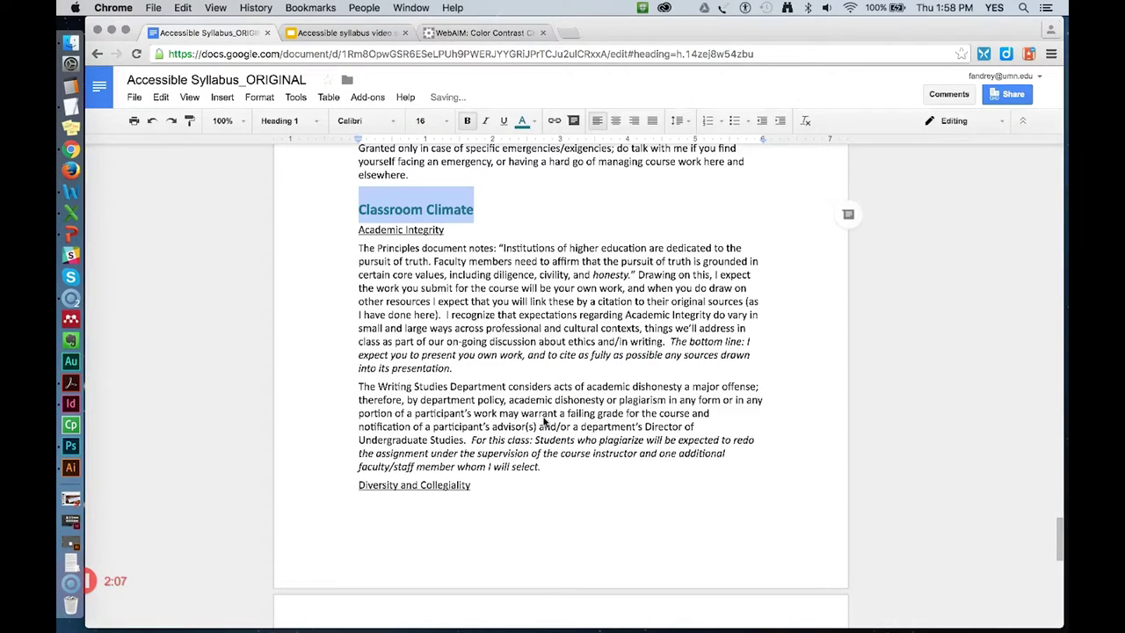
Update the Heading 1 style to match the heading's new 2c768b colour
{"action": "left_click", "coordinate": [314, 125]}
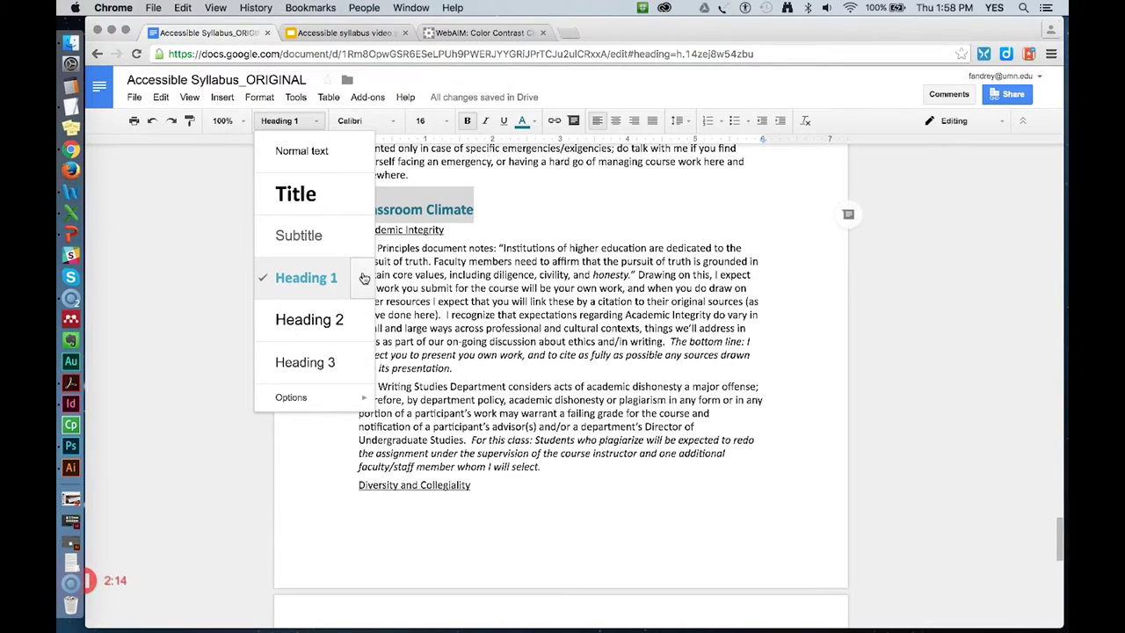
{"action": "mouse_move", "coordinate": [364, 278]}
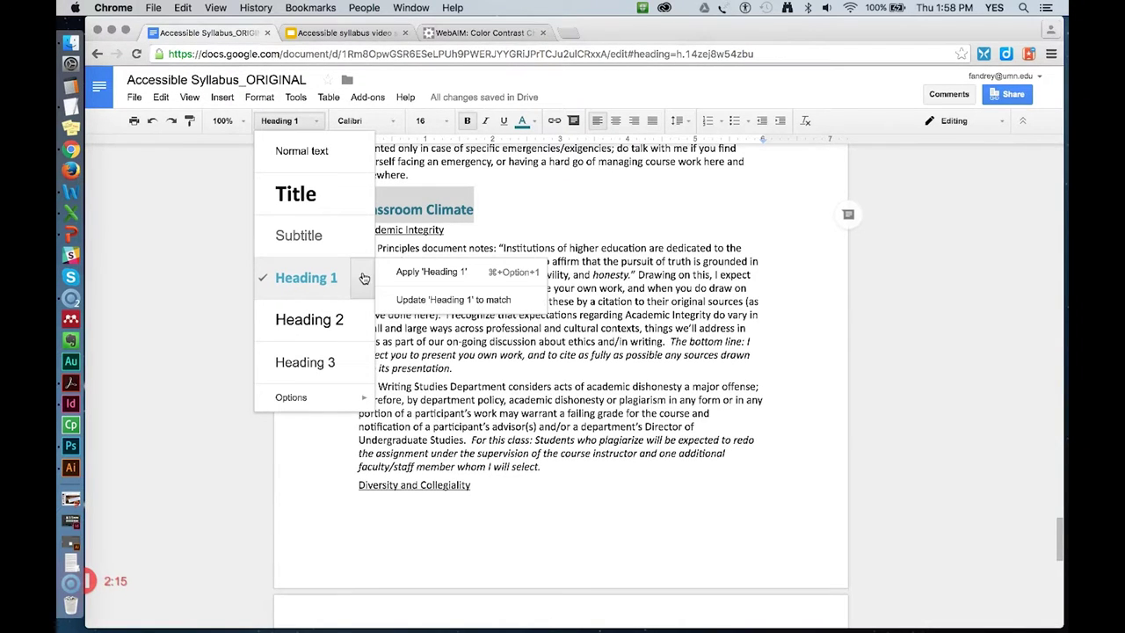
{"action": "left_click", "coordinate": [430, 301]}
{"action": "scroll", "coordinate": [471, 368], "scroll_direction": "up", "scroll_amount": 5}
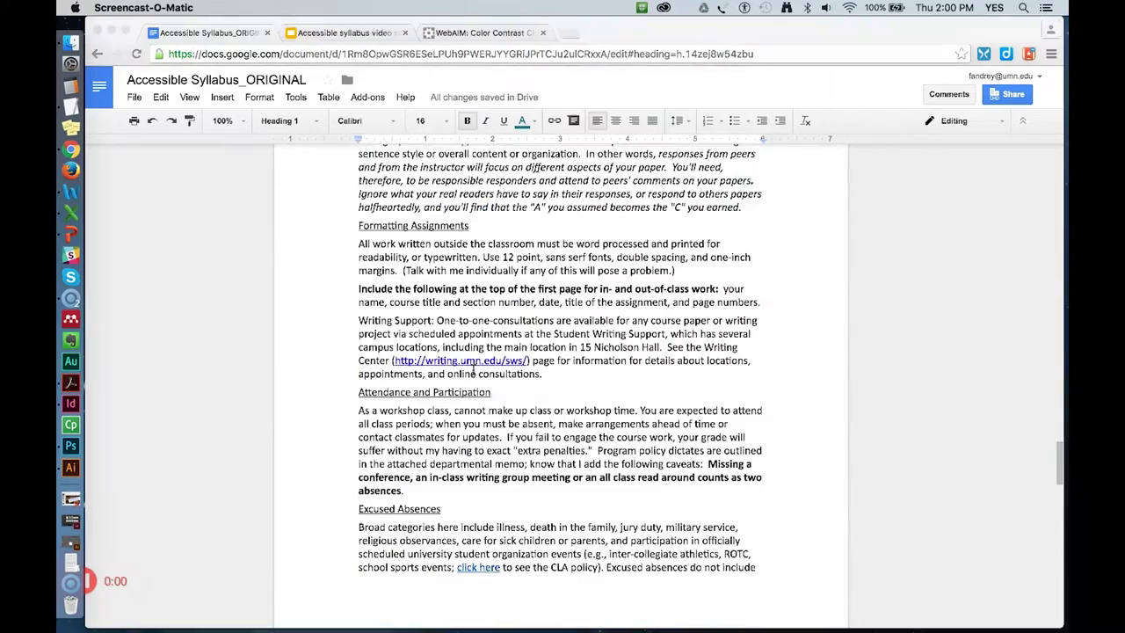
{"action": "scroll", "coordinate": [529, 376], "scroll_direction": "down", "scroll_amount": 6}
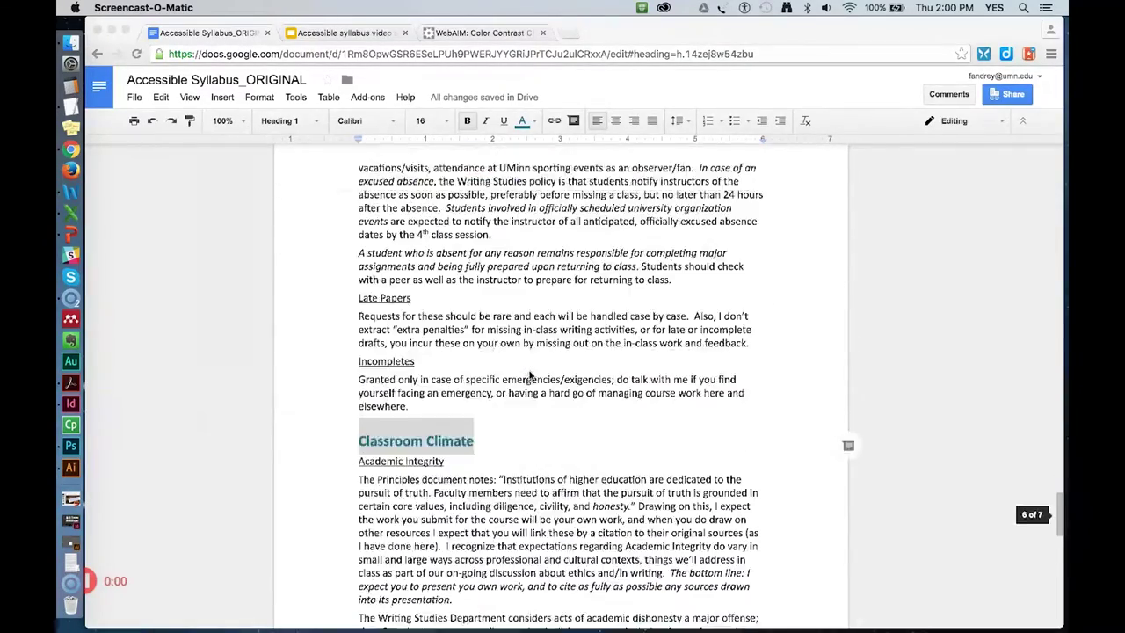
{"action": "scroll", "coordinate": [527, 376], "scroll_direction": "up", "scroll_amount": 10}
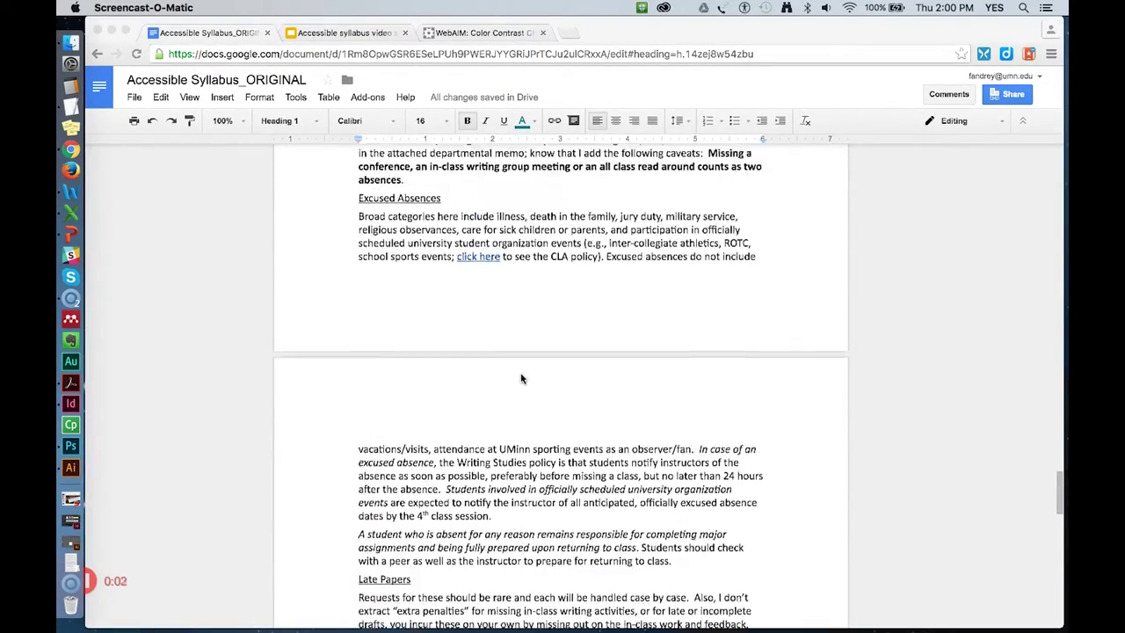
{"action": "scroll", "coordinate": [524, 378], "scroll_direction": "up", "scroll_amount": 10}
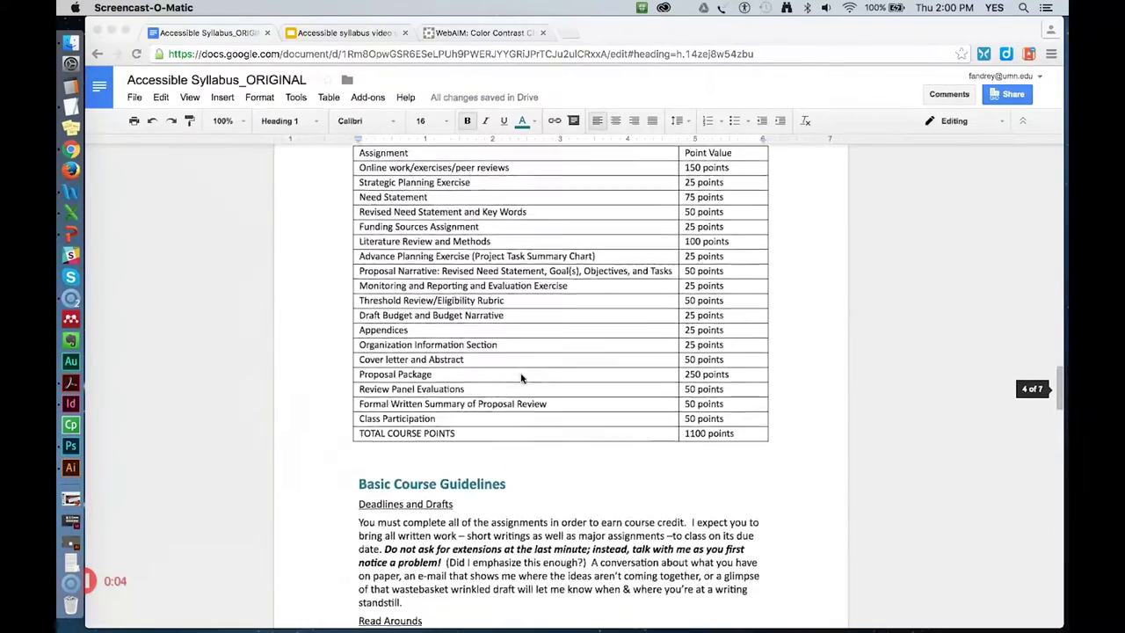
{"action": "left_click", "coordinate": [419, 493]}
{"action": "left_click", "coordinate": [436, 487]}
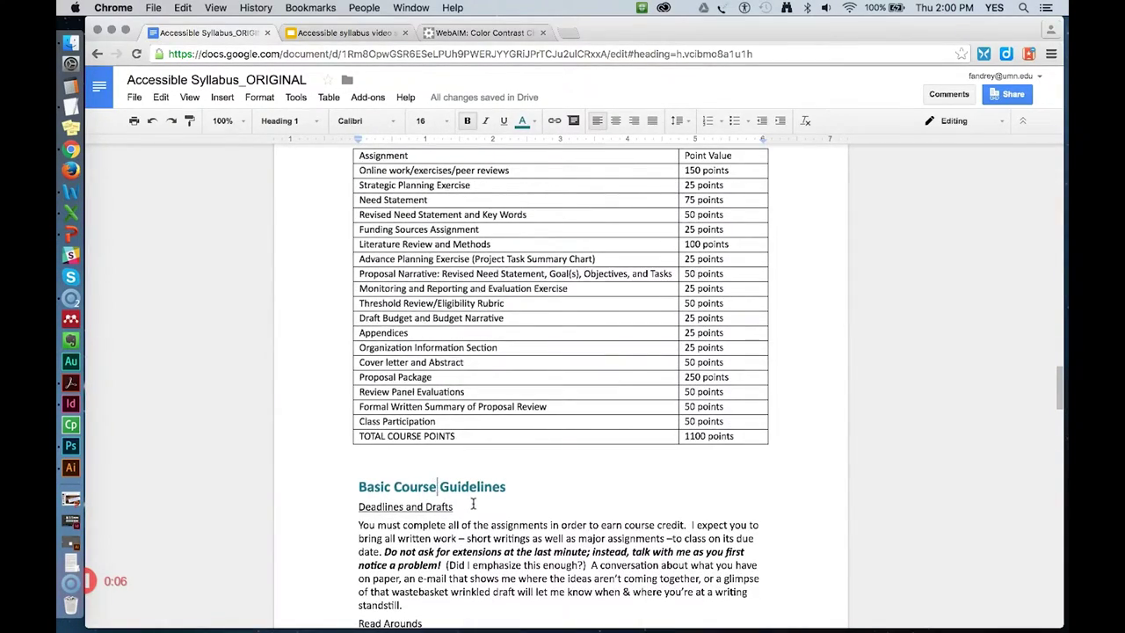
{"action": "scroll", "coordinate": [472, 502], "scroll_direction": "down", "scroll_amount": 3}
{"action": "scroll", "coordinate": [473, 503], "scroll_direction": "down", "scroll_amount": 1}
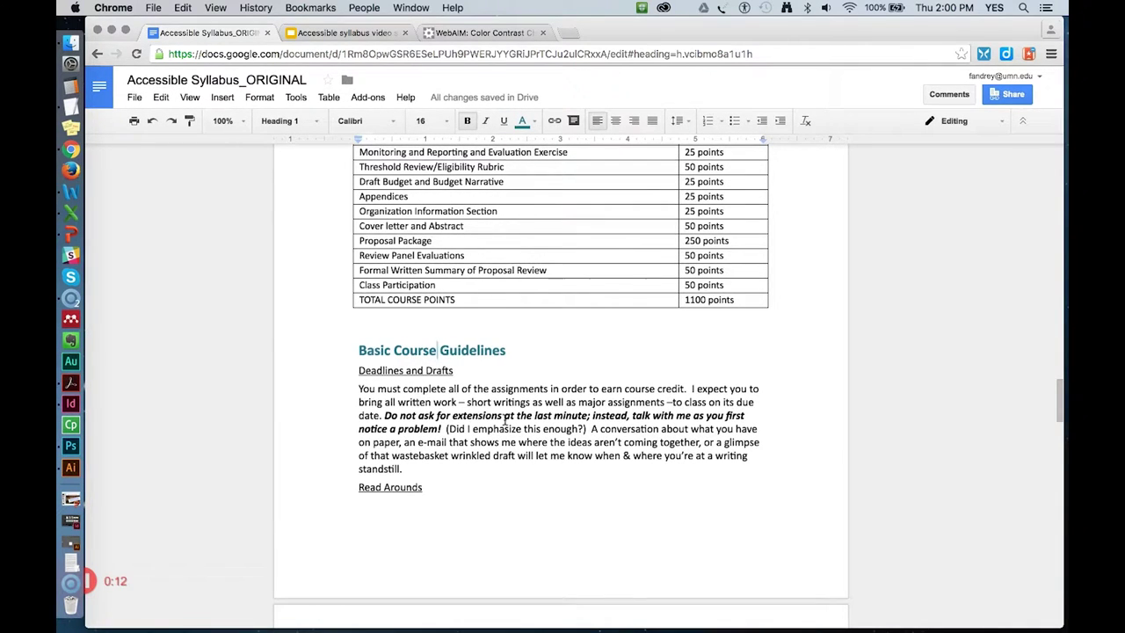
{"action": "scroll", "coordinate": [505, 419], "scroll_direction": "up", "scroll_amount": 10}
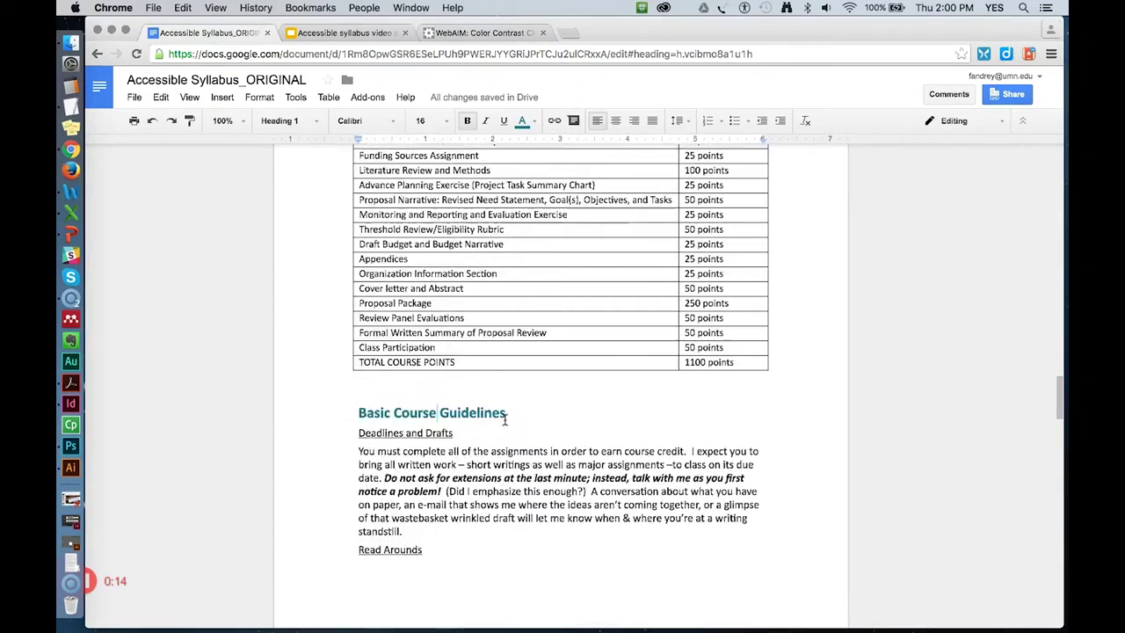
{"action": "scroll", "coordinate": [505, 419], "scroll_direction": "up", "scroll_amount": 3}
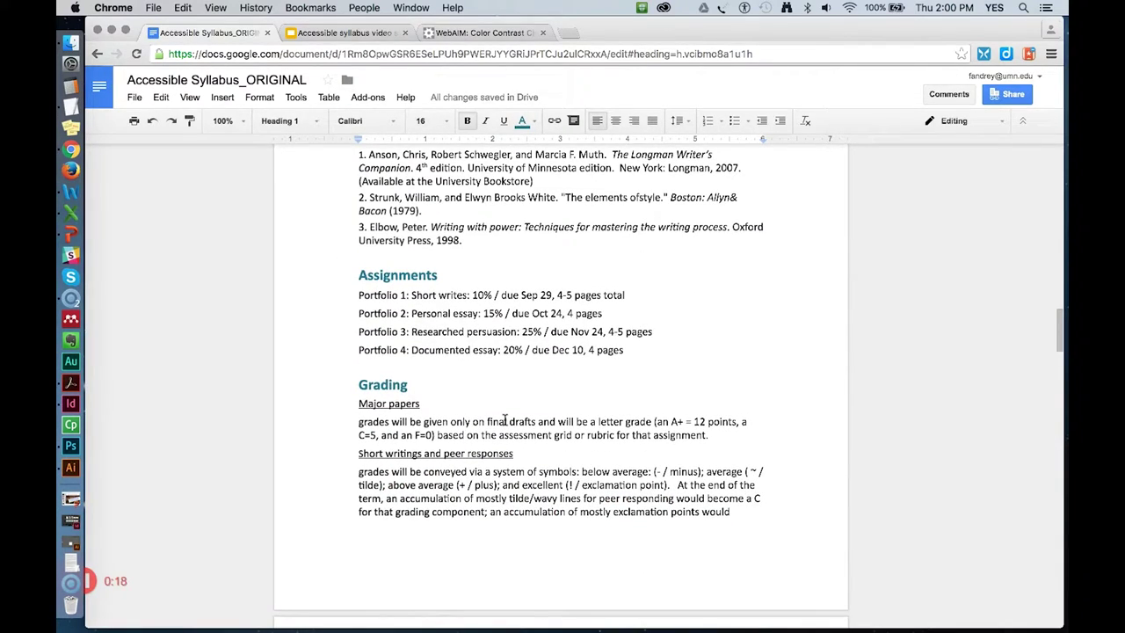
{"action": "scroll", "coordinate": [505, 419], "scroll_direction": "down", "scroll_amount": 3}
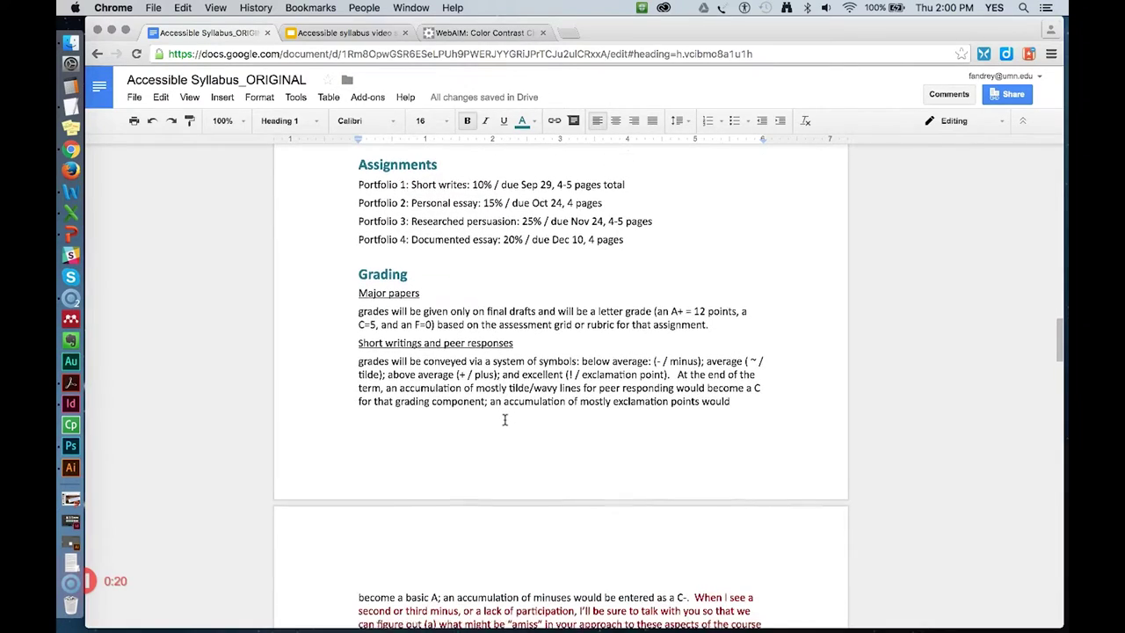
{"action": "scroll", "coordinate": [504, 420], "scroll_direction": "down", "scroll_amount": 3}
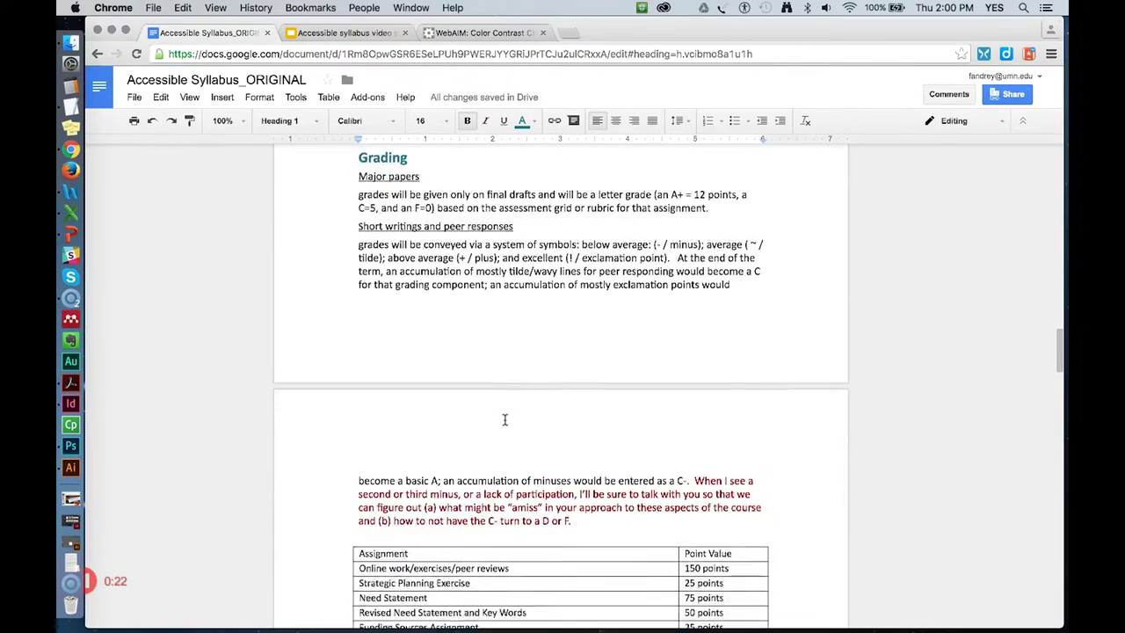
{"action": "scroll", "coordinate": [505, 420], "scroll_direction": "down", "scroll_amount": 5}
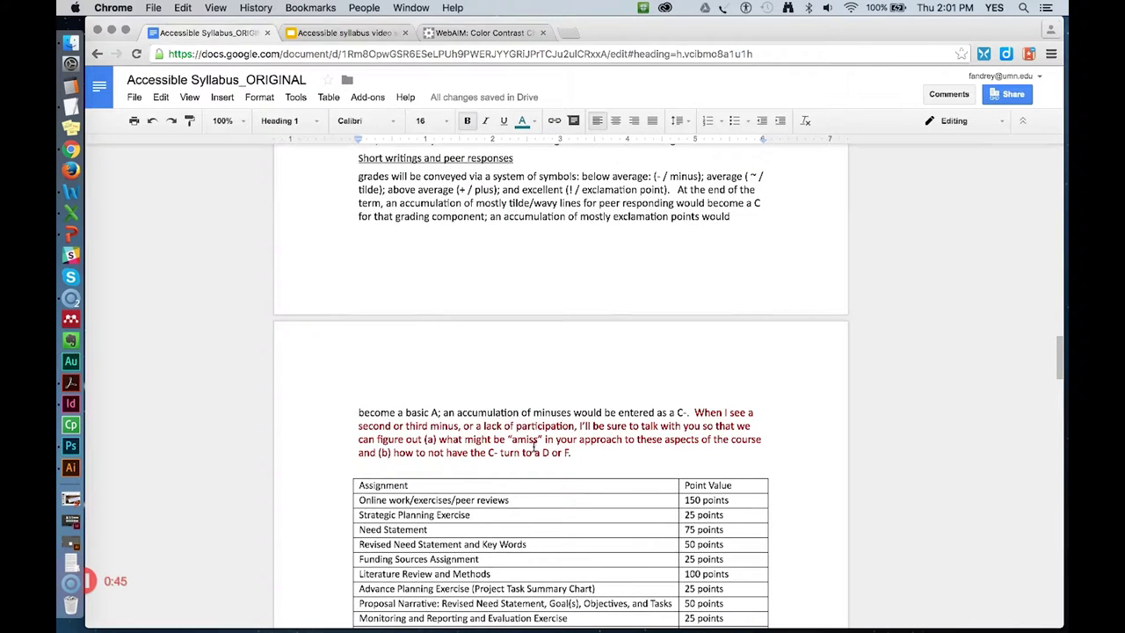
Make the red grading sentence beginning 'When I see a second or third minus' bold
{"action": "left_click", "coordinate": [691, 412]}
{"action": "left_click_drag", "start_coordinate": [692, 412], "coordinate": [703, 452]}
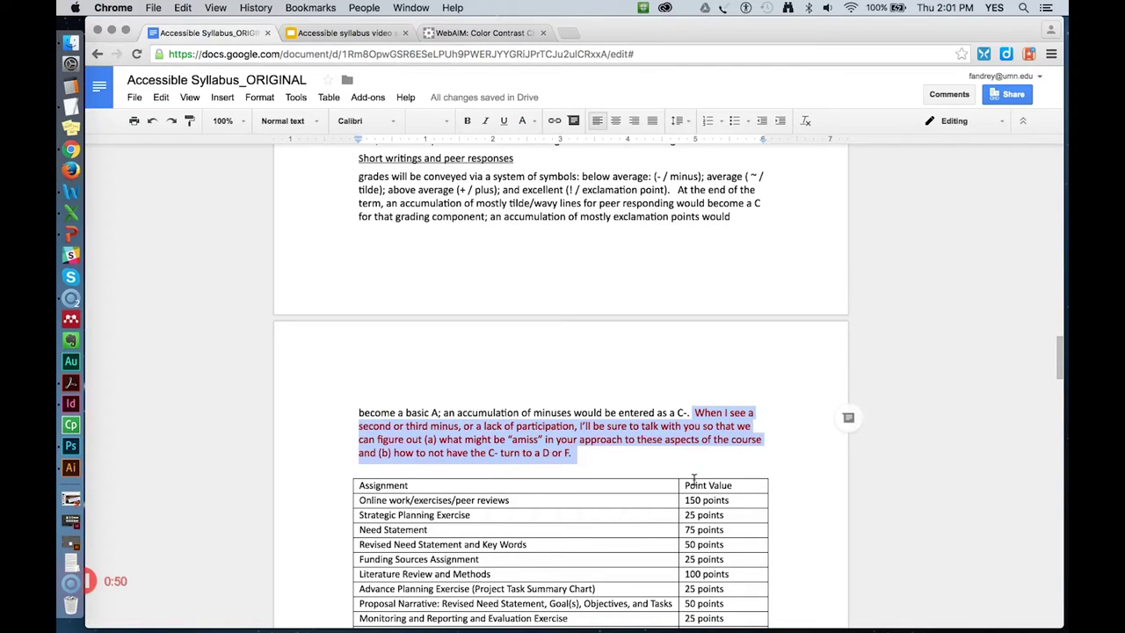
{"action": "left_click", "coordinate": [693, 479]}
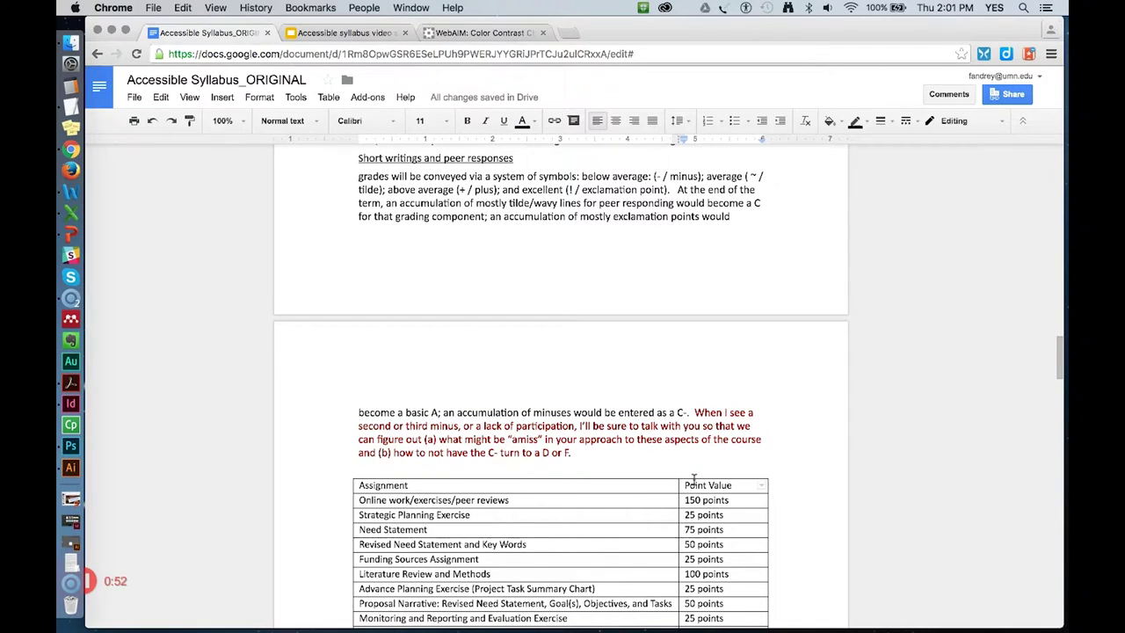
{"action": "scroll", "coordinate": [693, 479], "scroll_direction": "down", "scroll_amount": 3}
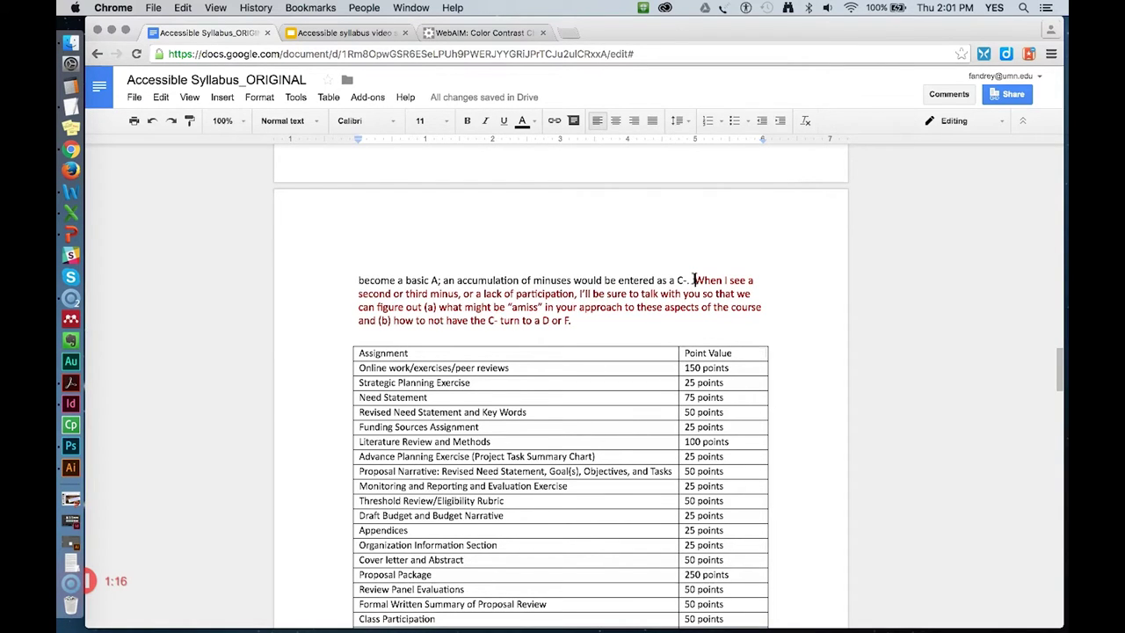
{"action": "left_click_drag", "start_coordinate": [693, 281], "coordinate": [578, 322]}
{"action": "key", "text": "super+b"}
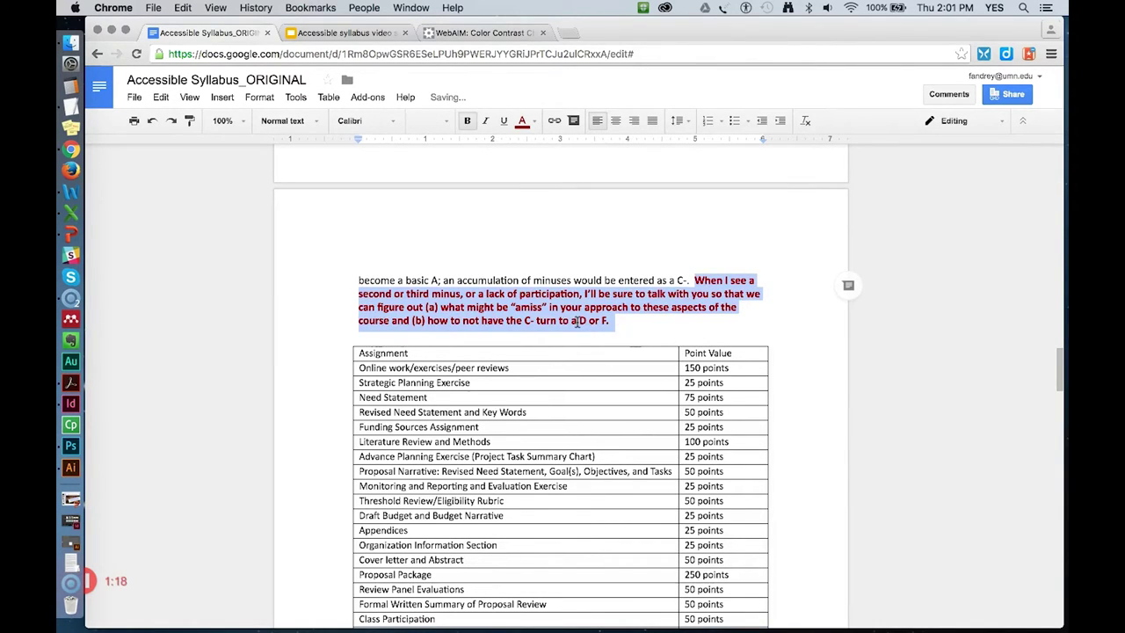
Break the text before 'When' so the bold sentence starts its own paragraph
{"action": "left_click", "coordinate": [693, 280]}
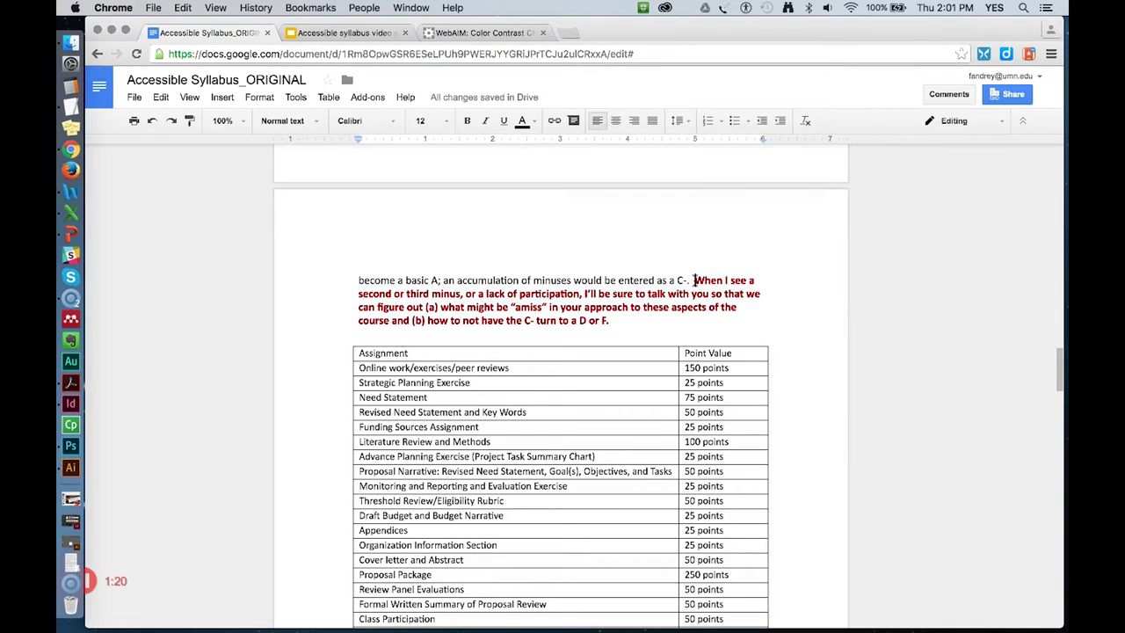
{"action": "key", "text": "Return"}
{"action": "key", "text": "Return"}
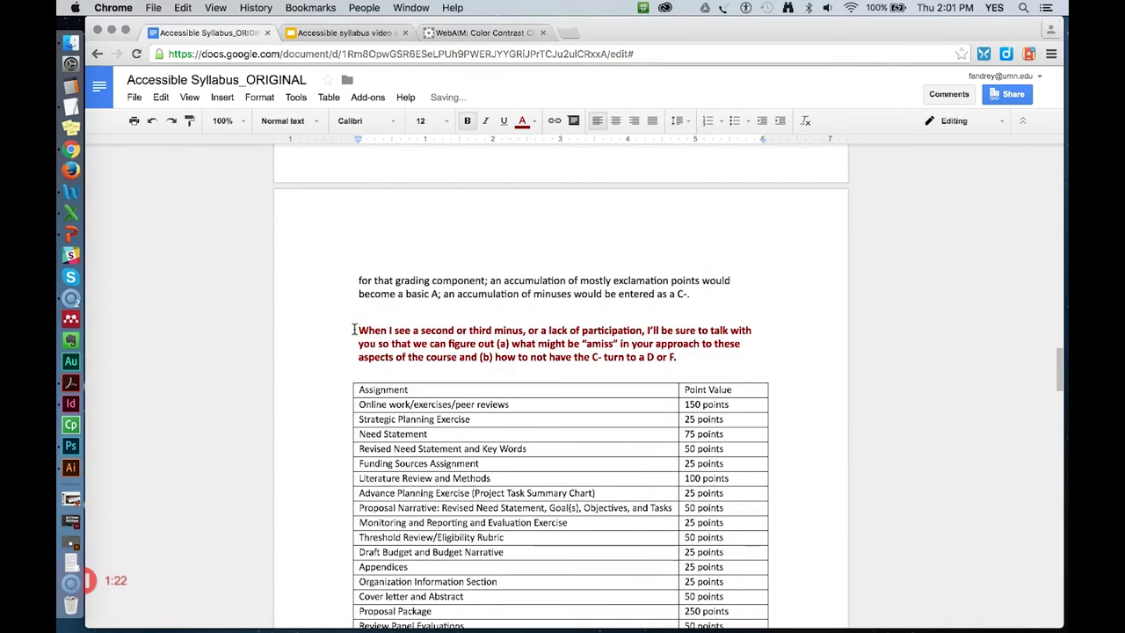
{"action": "mouse_move", "coordinate": [357, 330]}
{"action": "left_mouse_down"}
{"action": "mouse_move", "coordinate": [686, 338]}
{"action": "mouse_move", "coordinate": [676, 358]}
{"action": "left_mouse_up"}
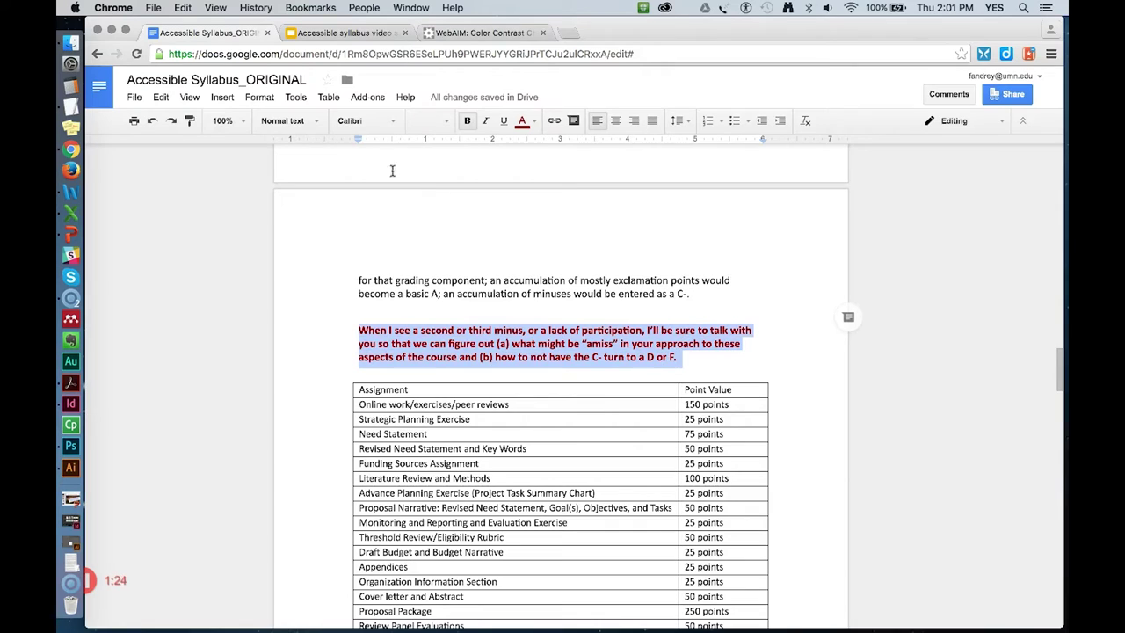